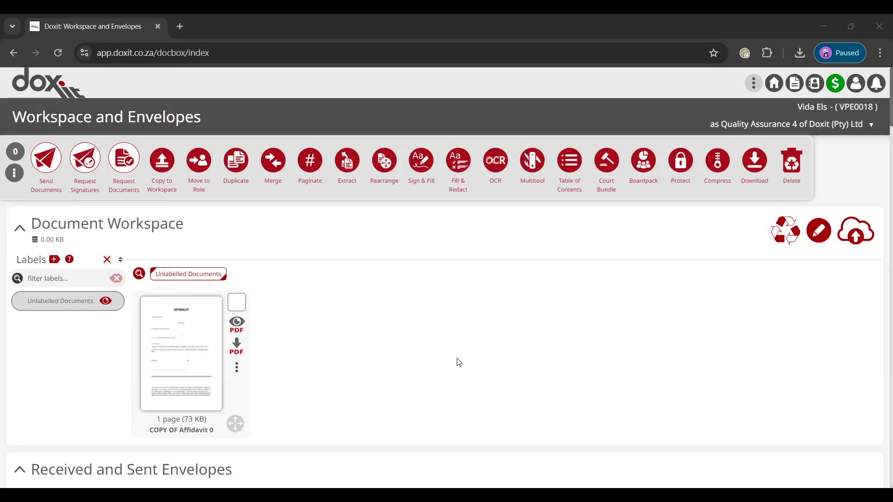
Select the COPY OF Affidavit 0 document and request signatures for it
click(236, 305)
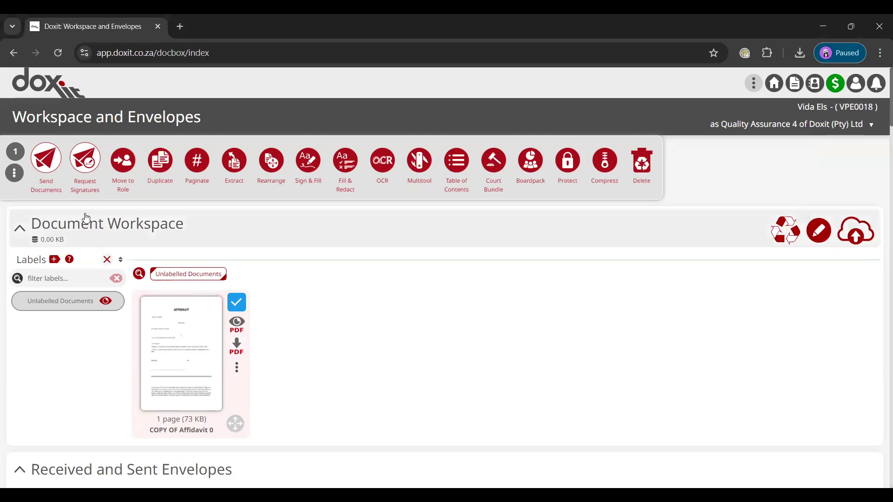
click(85, 172)
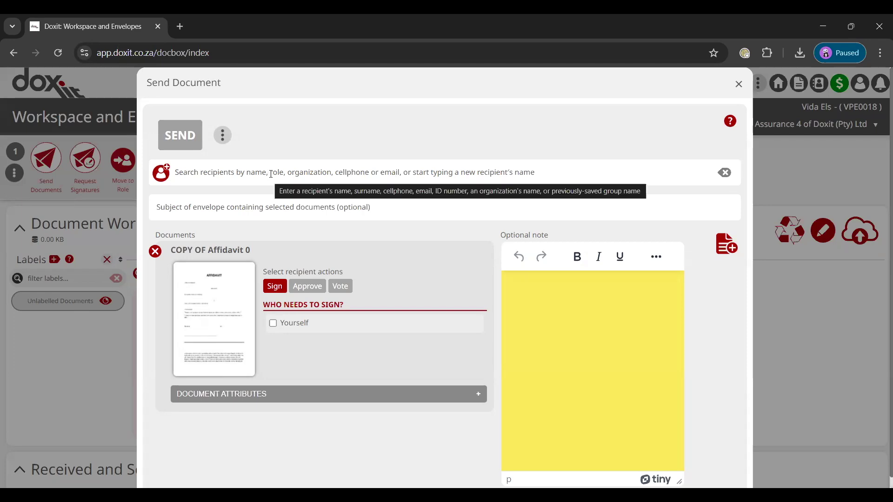
Search the recipient by name, add the matching contact as signer, then search a second name
click(271, 175)
text(walter)
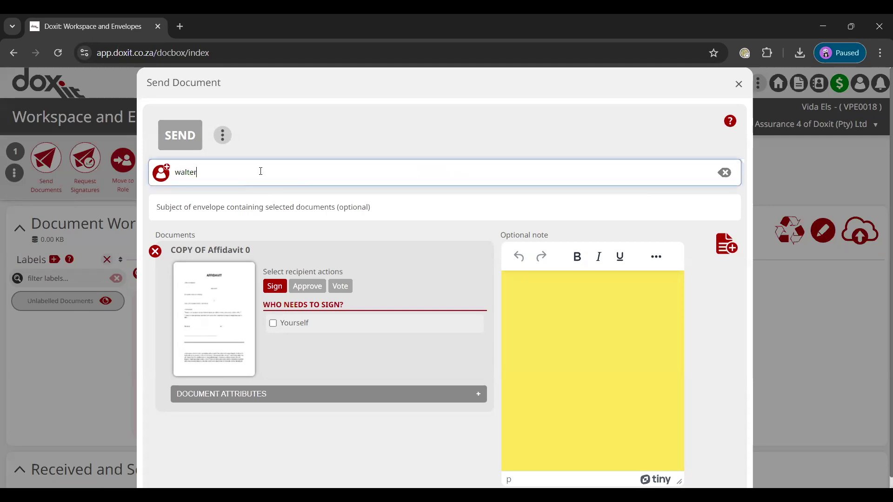
click(309, 226)
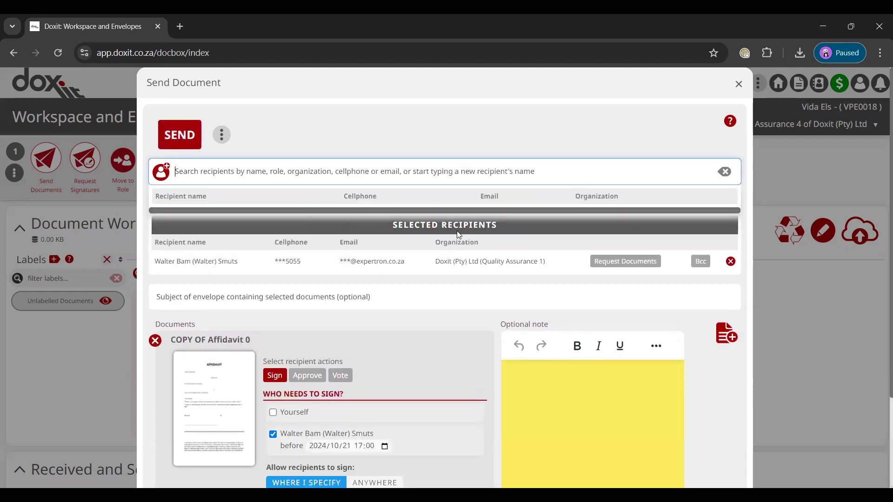
text(Vida)
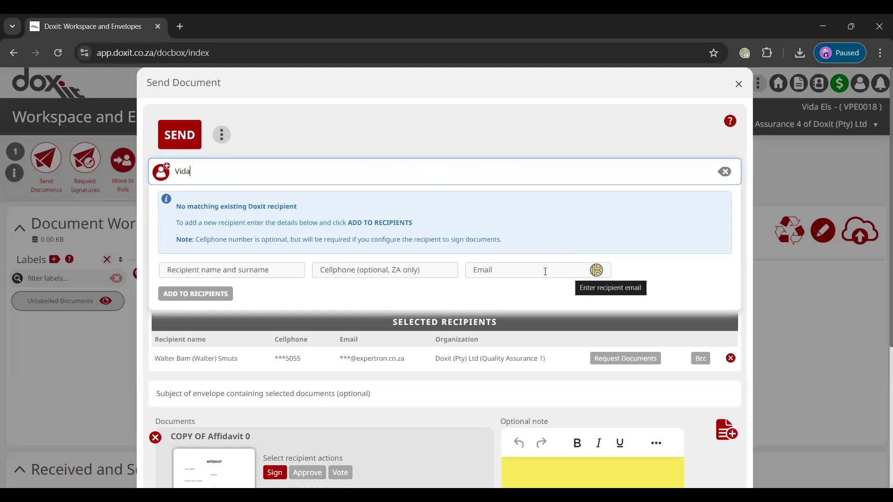
Clear the unmatched recipient search and enter the subject 'Affidavit to be signed'
click(724, 171)
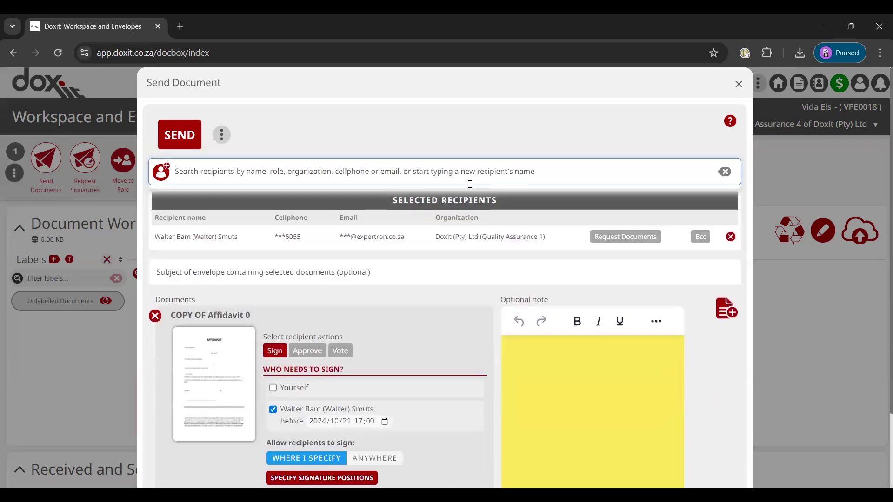
scroll(275, 162, down, 3)
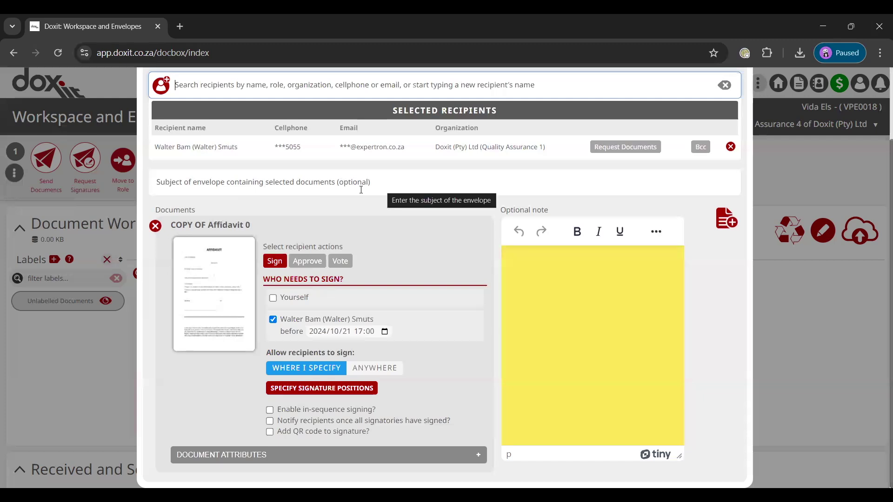
click(361, 190)
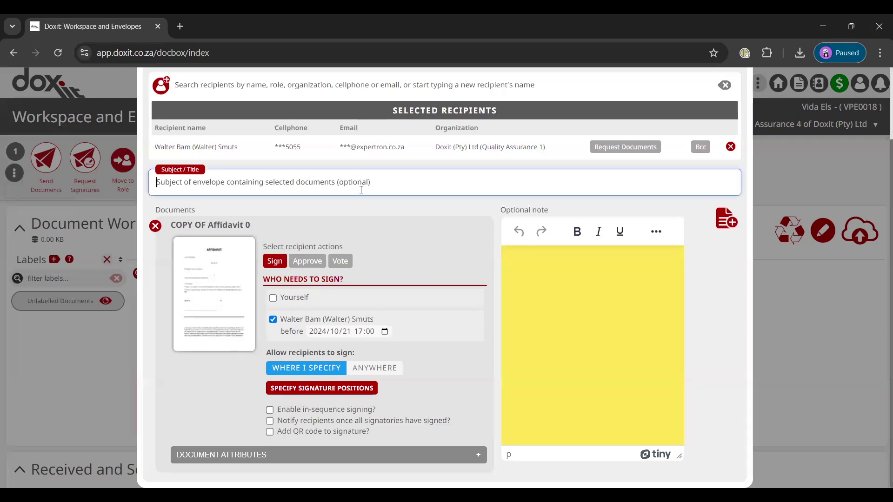
text(Affidavit to be signed)
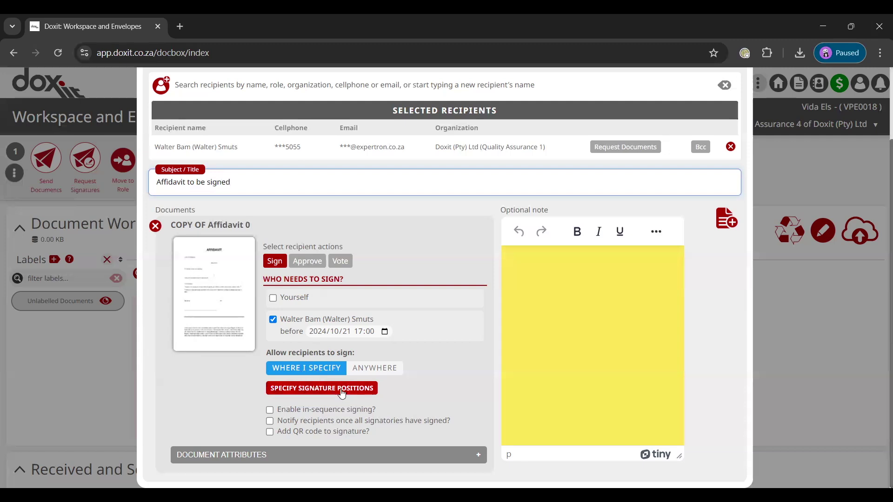
Open signature positioning for the affidavit and list the signer's available field types
click(342, 392)
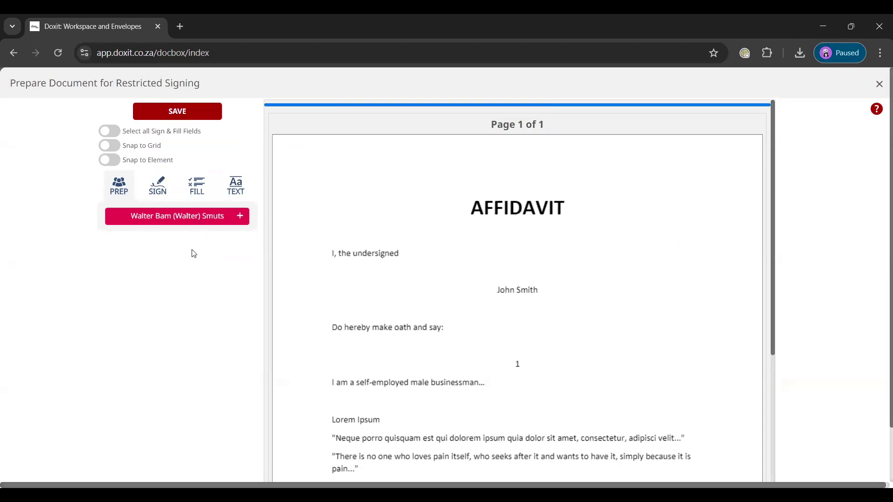
scroll(661, 223, down, 6)
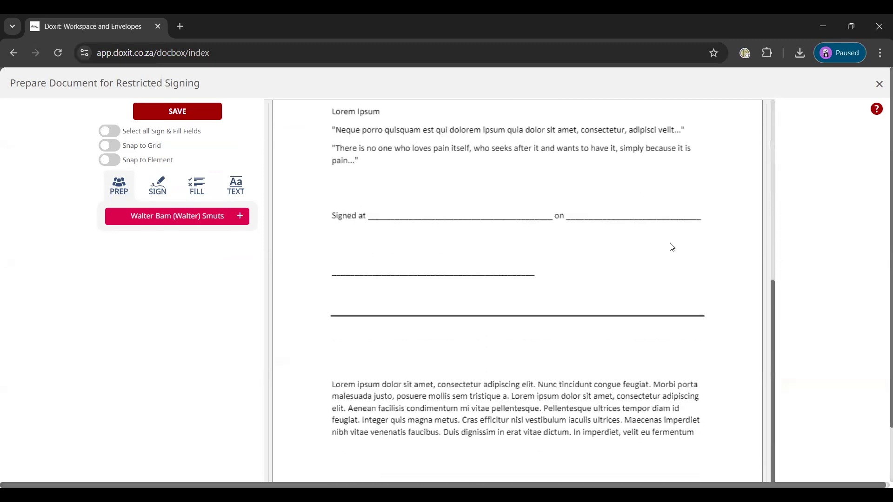
click(241, 218)
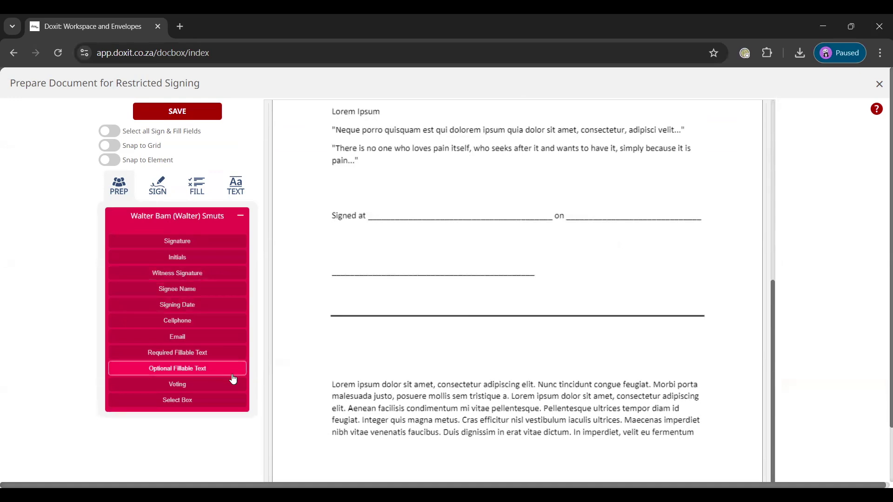
Place a signature field just above the affidavit's signing line
click(175, 248)
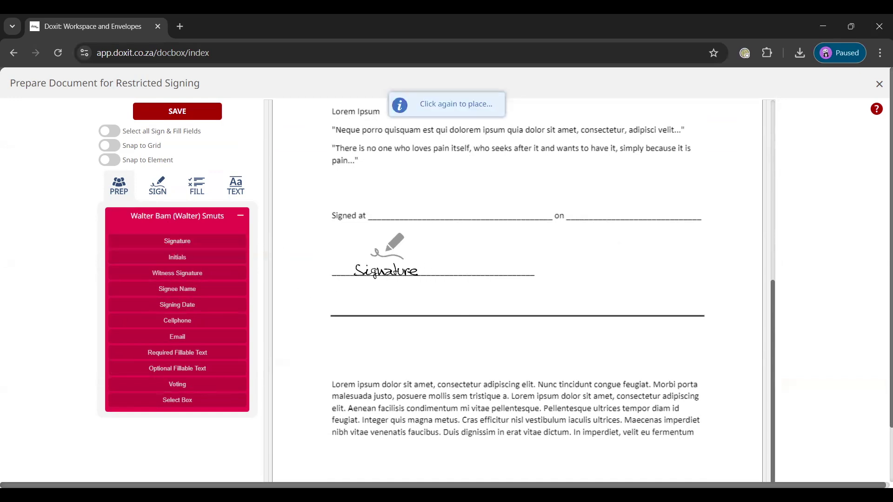
click(401, 270)
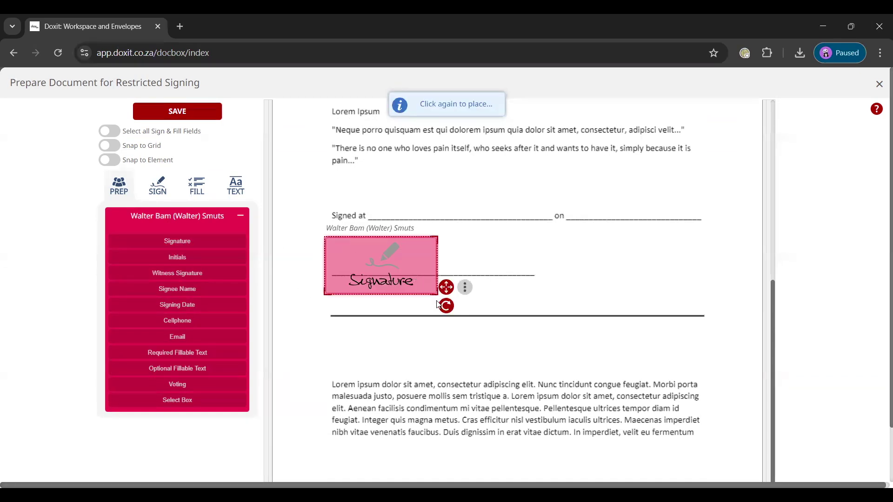
drag(402, 270, 413, 267)
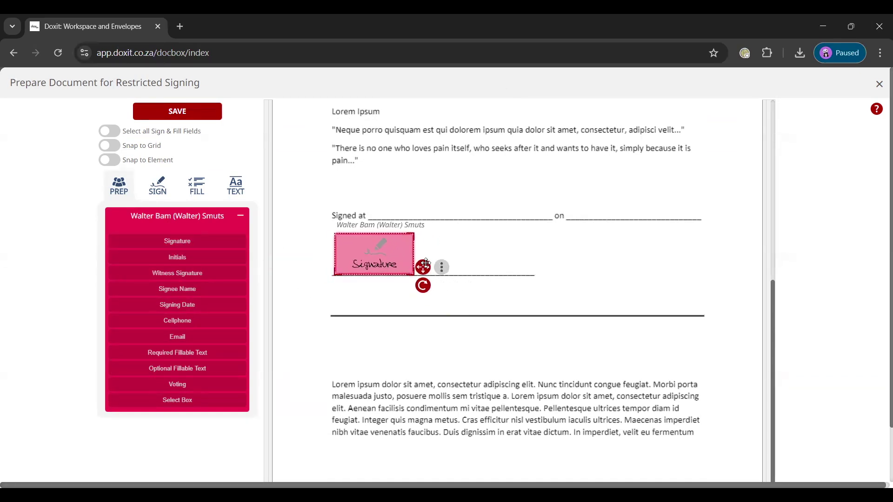
click(464, 252)
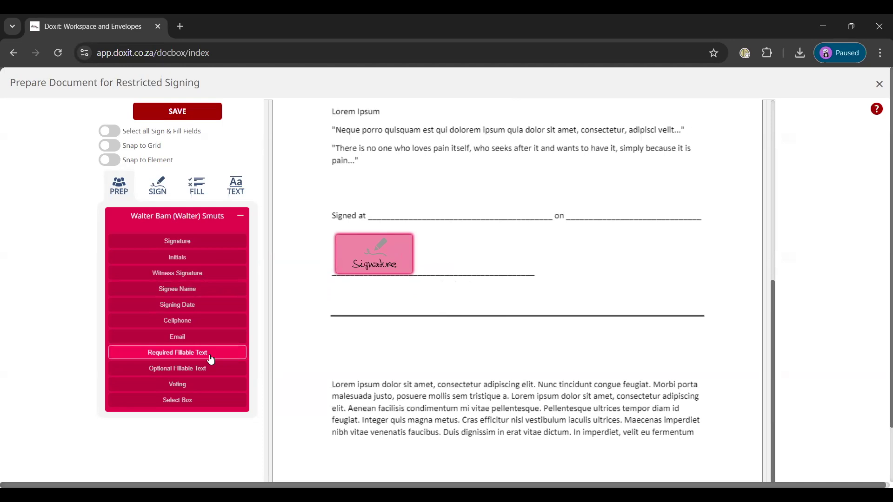
Add a required text field on the Signed at line and a signing date on the on line, then save
click(235, 355)
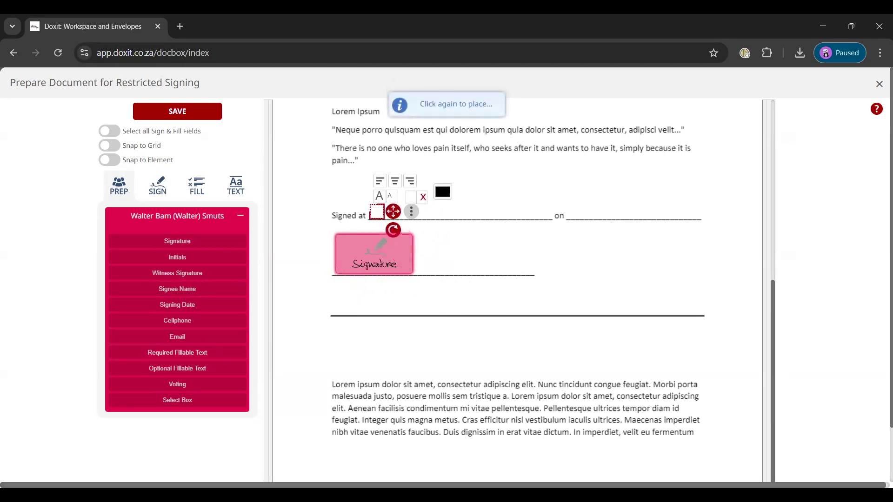
click(373, 205)
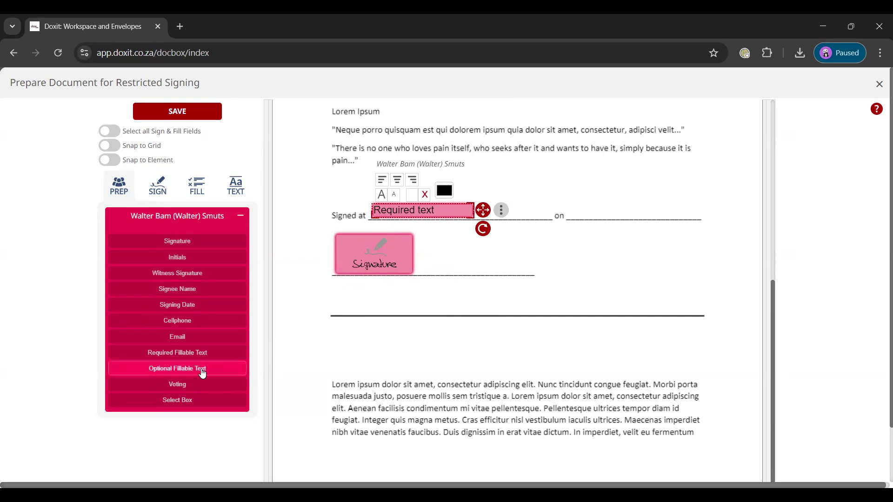
click(181, 307)
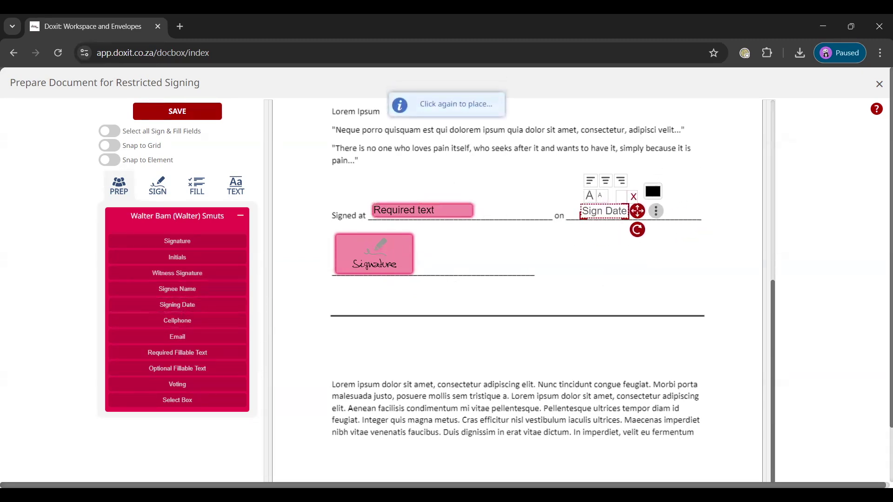
click(636, 212)
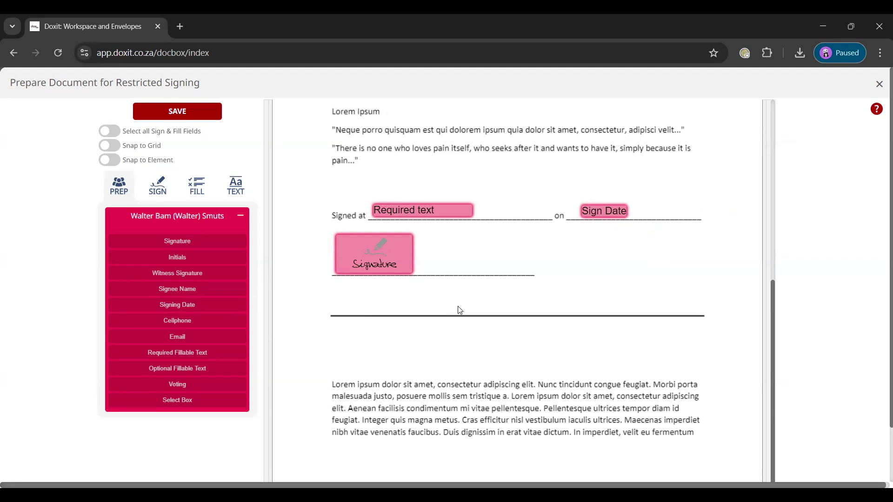
click(169, 112)
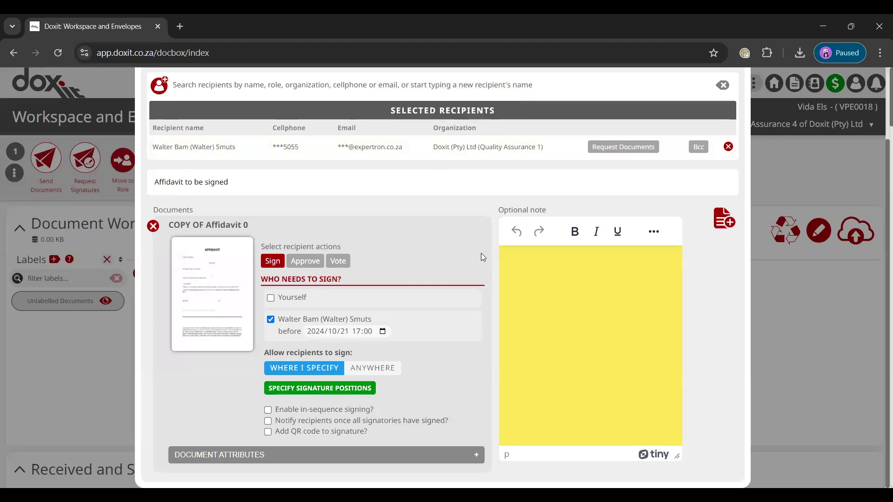
click(389, 374)
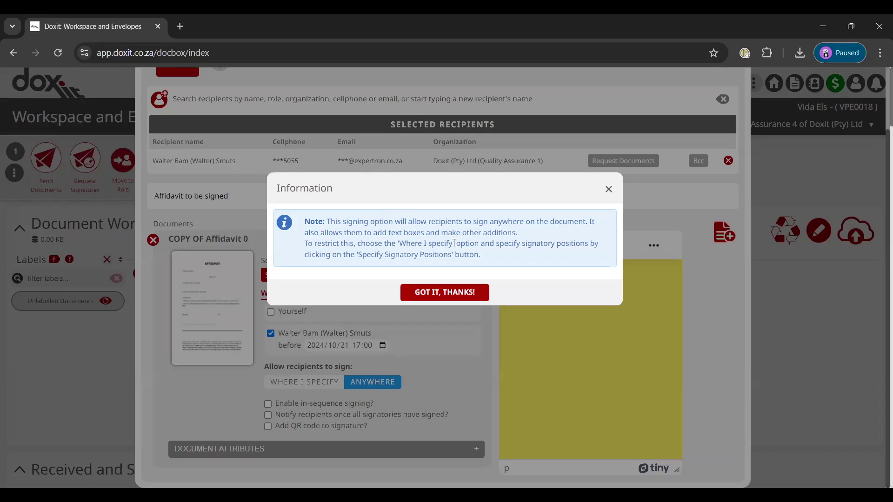
click(472, 292)
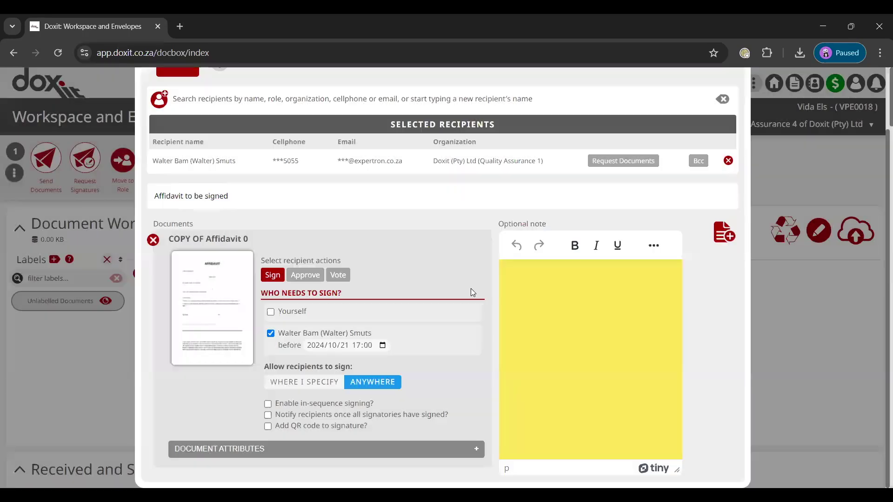
click(324, 388)
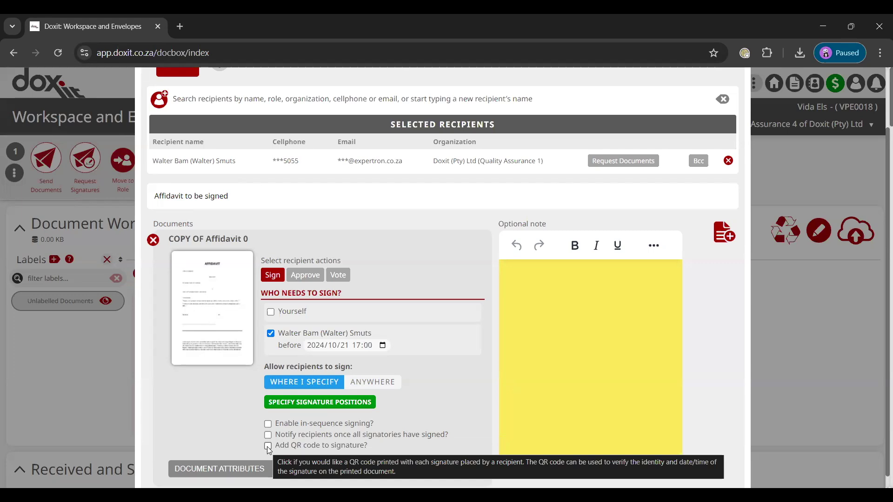
Write a note greeting the recipient, then 'Please see attached document to sign.' and 'Kind regards'
click(531, 272)
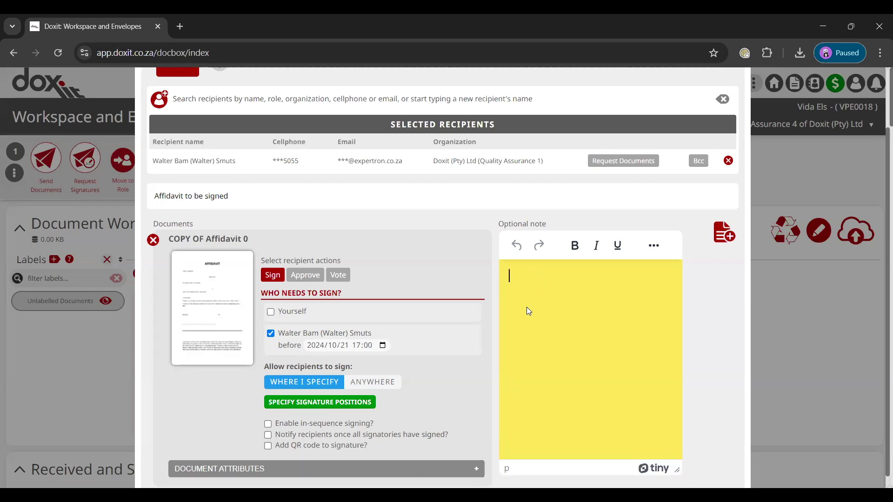
text(Hi Walter,)
key(Return)
text(Please see attac)
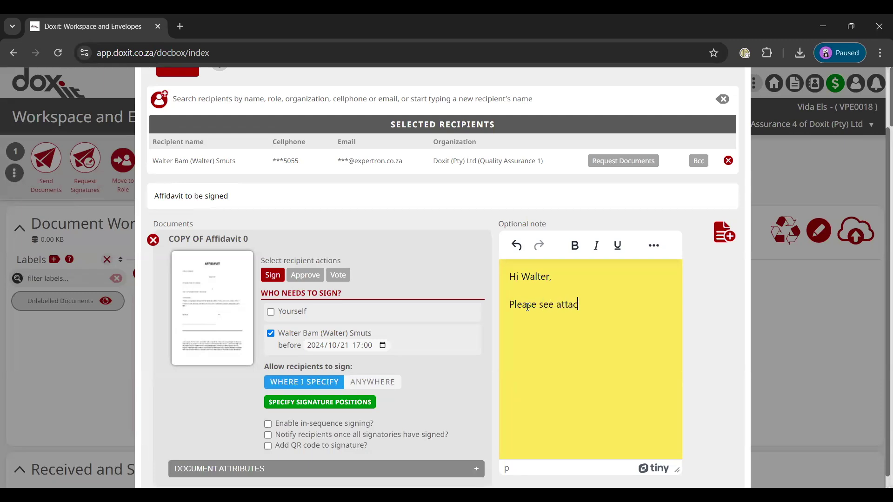
text(hed document to sign.)
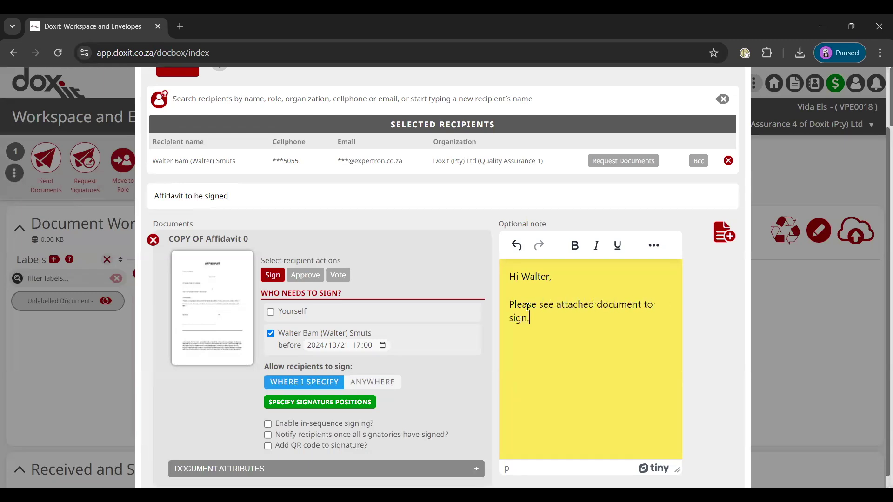
key(Return)
text(Kind regards)
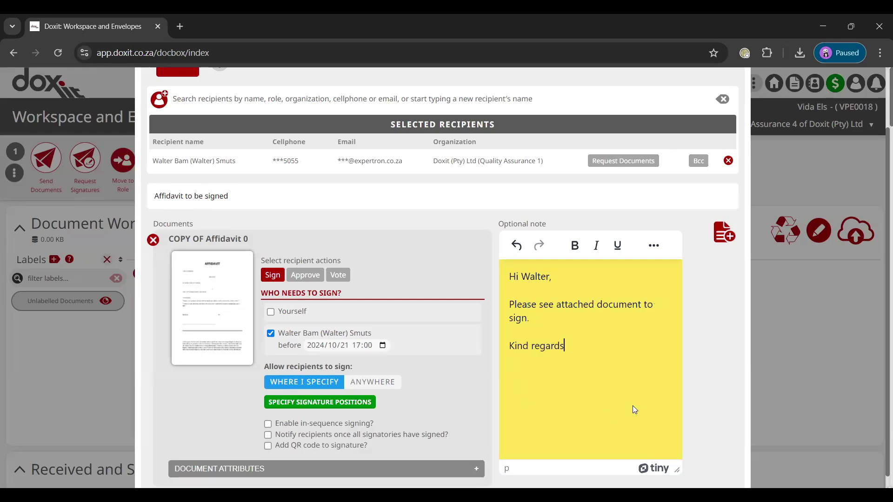
scroll(596, 390, up, 2)
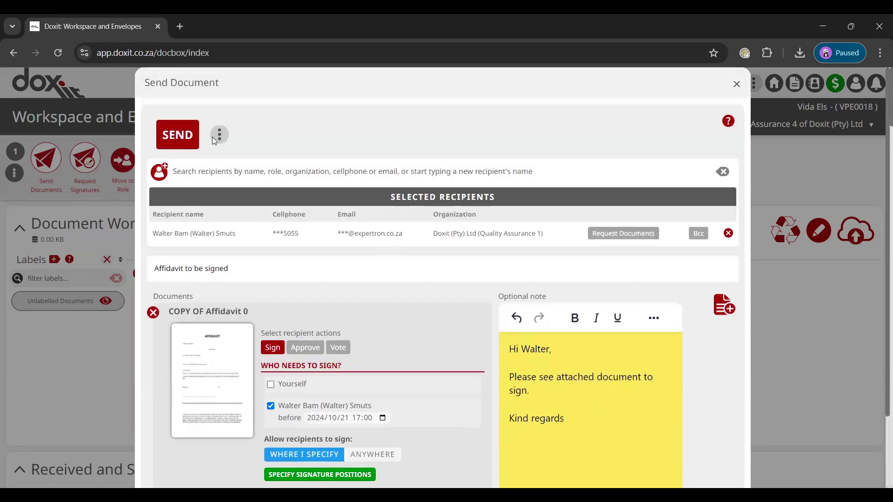
Send the envelope without signing yourself, then close the window after the success message
click(177, 135)
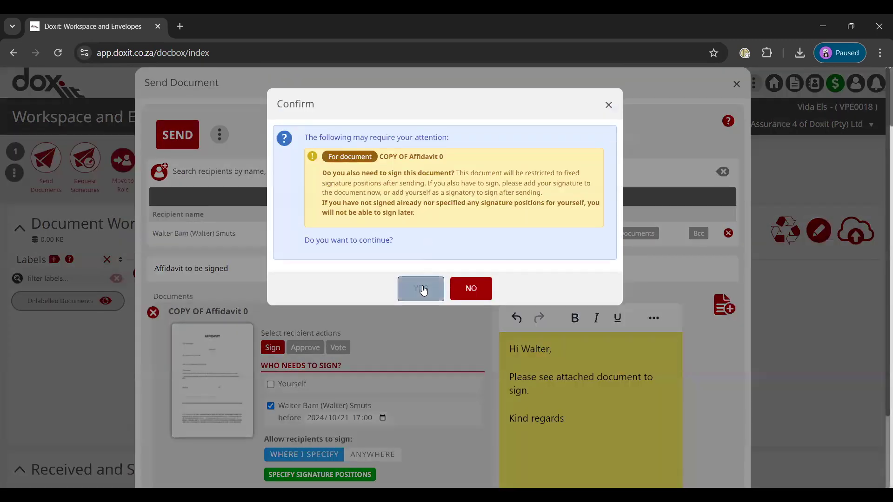
click(421, 288)
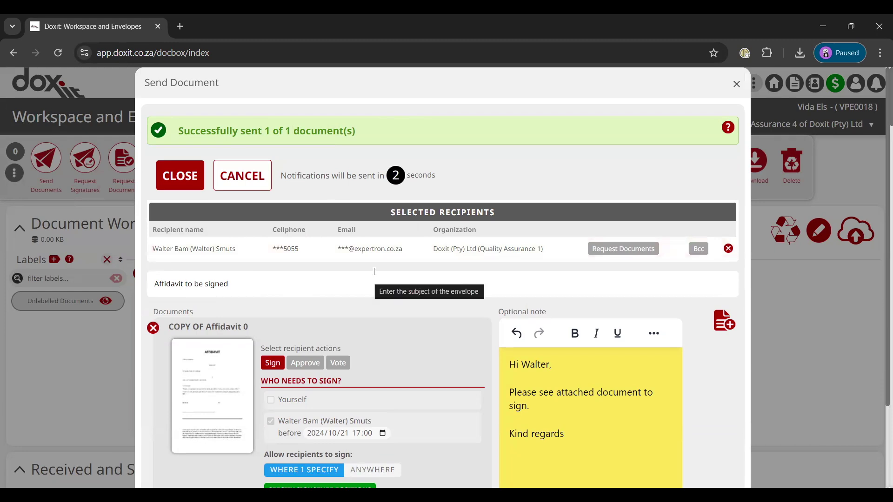
click(737, 84)
scroll(628, 229, down, 8)
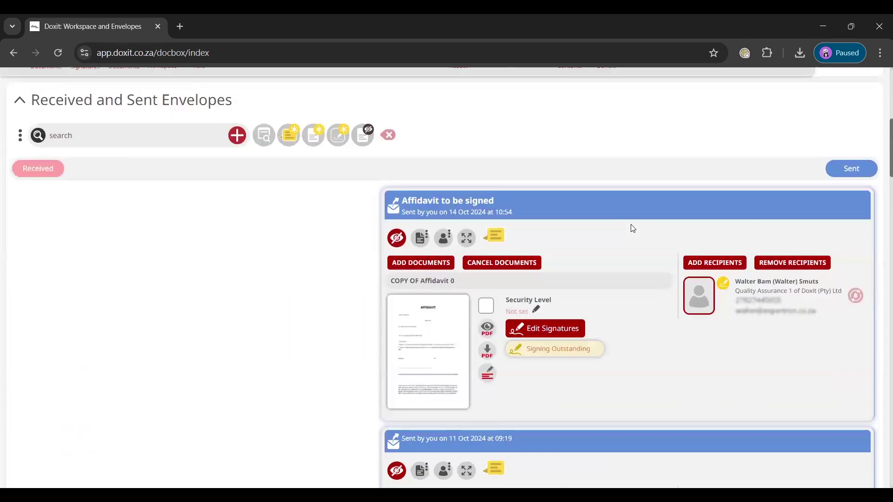
scroll(661, 211, down, 1)
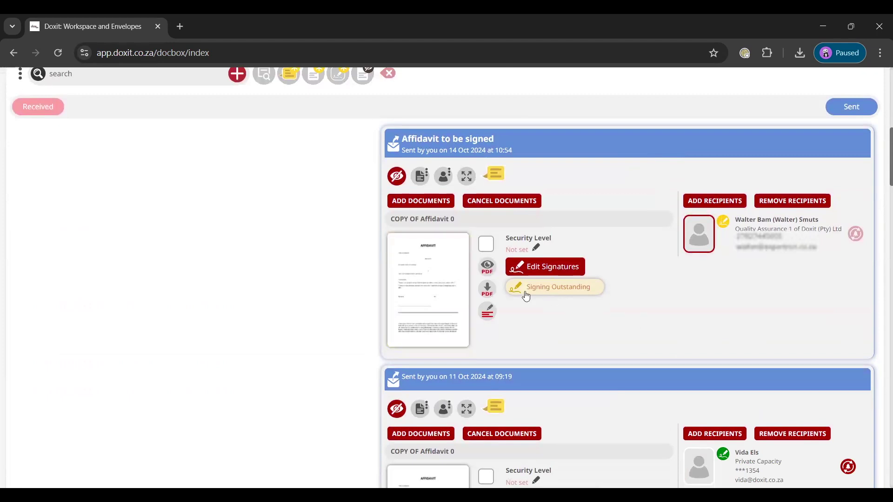
mouse_move(570, 300)
scroll(619, 337, up, 8)
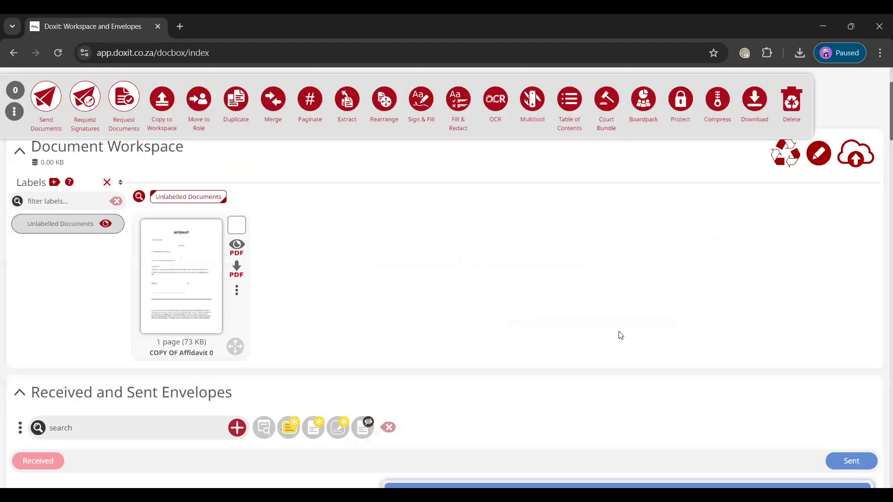
scroll(621, 336, up, 2)
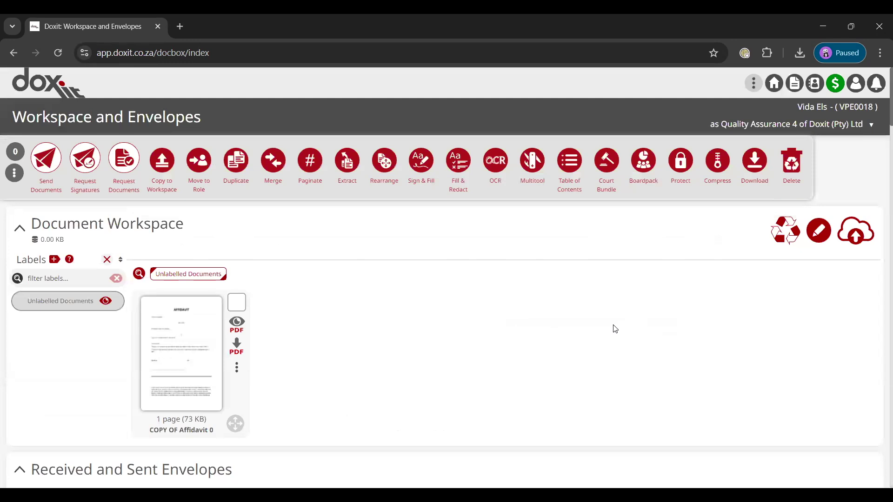